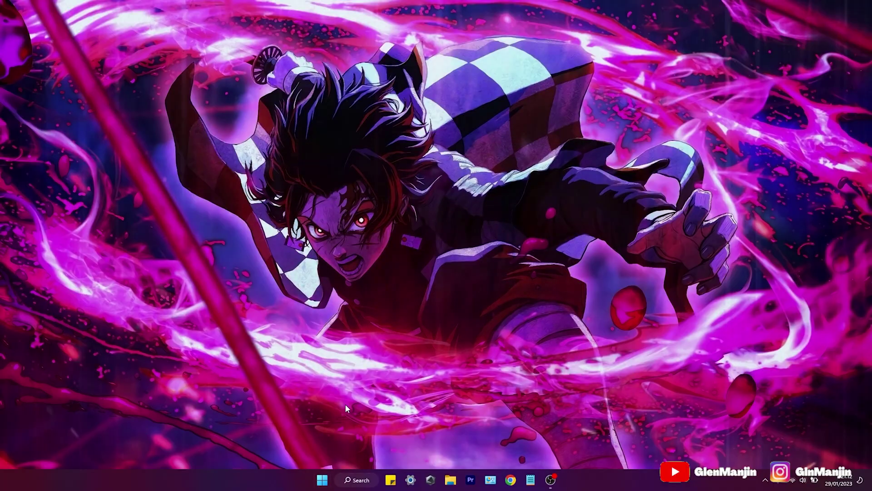
- Search Windows for Control Panel and open it
left_click(322, 480)
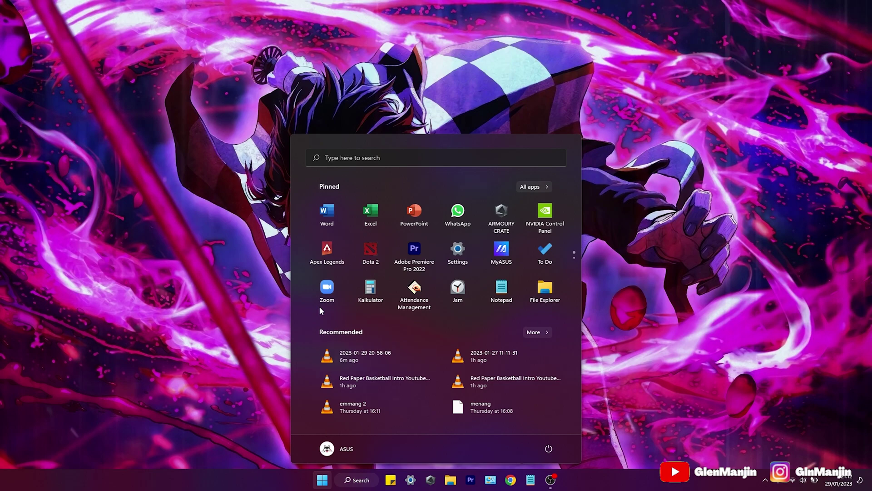
left_click(345, 158)
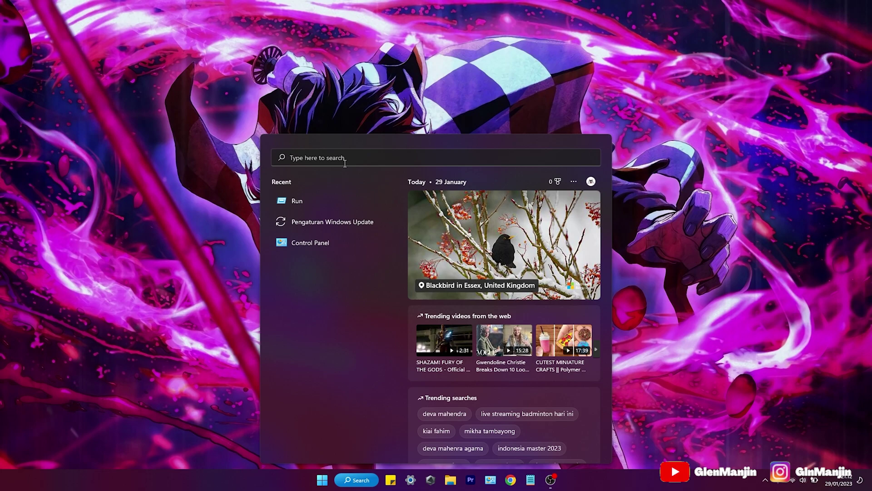
type("conto")
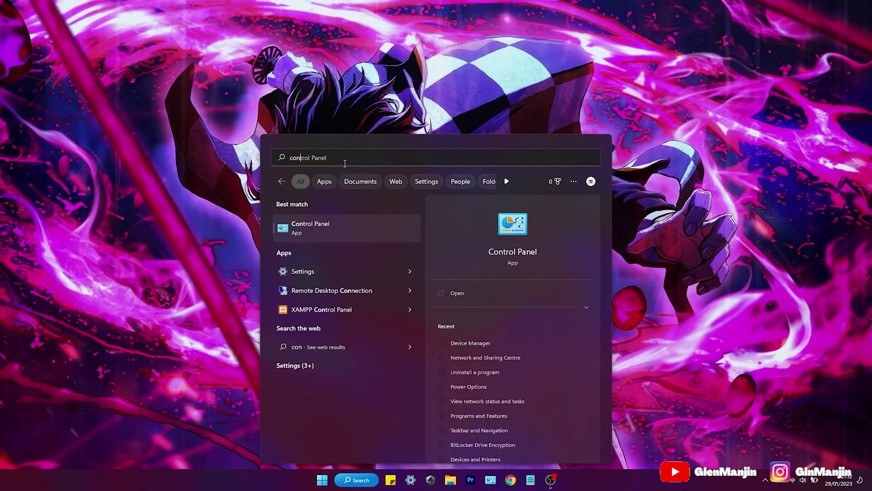
left_click(291, 229)
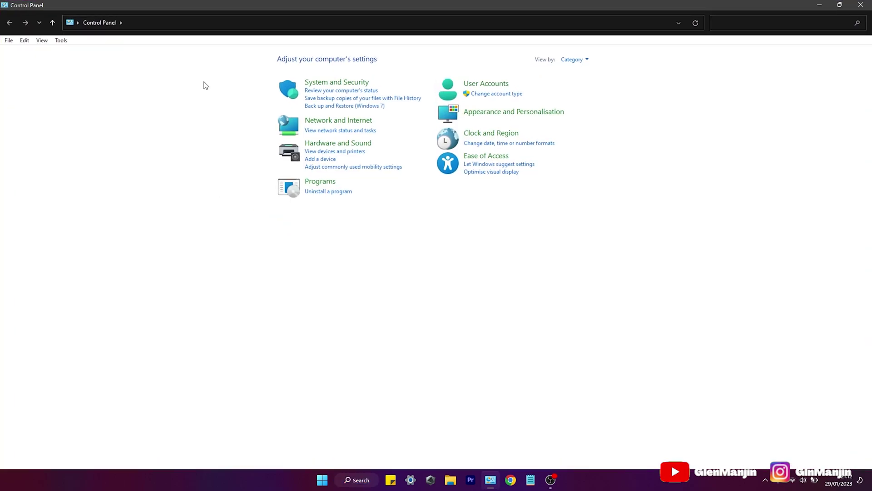
- Open the Internet Protocol Version 4 (TCP/IPv4) properties of the active Wi-Fi connection from Network and Sharing Centre
left_click(330, 123)
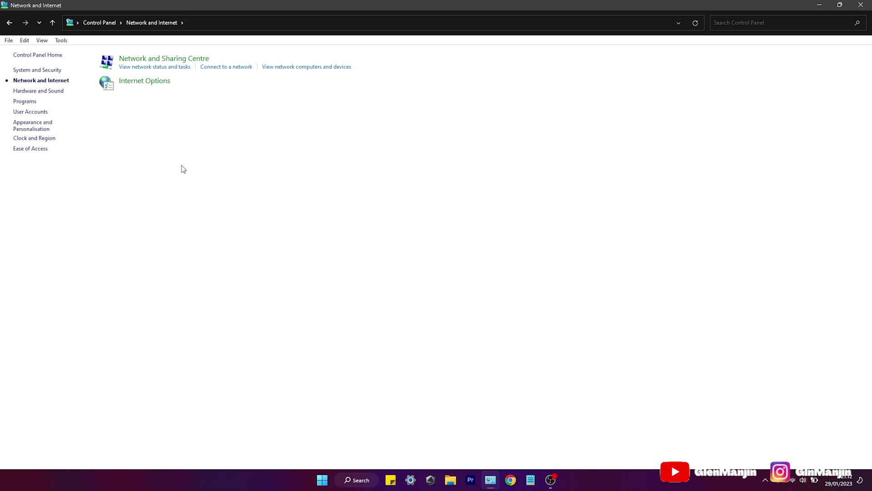
left_click(137, 60)
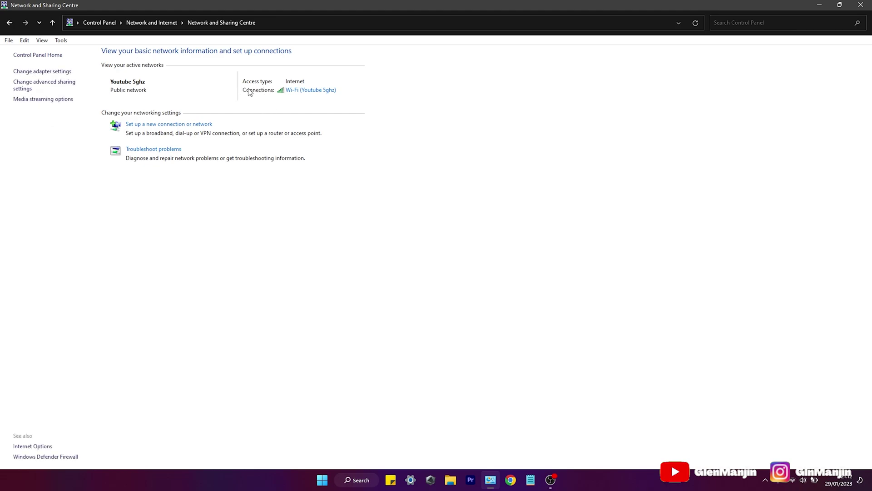
left_click(306, 90)
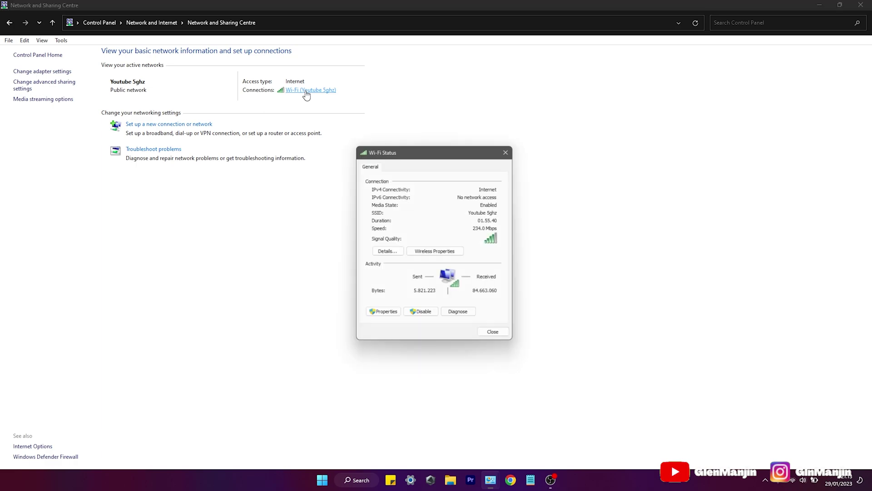
left_click(383, 315)
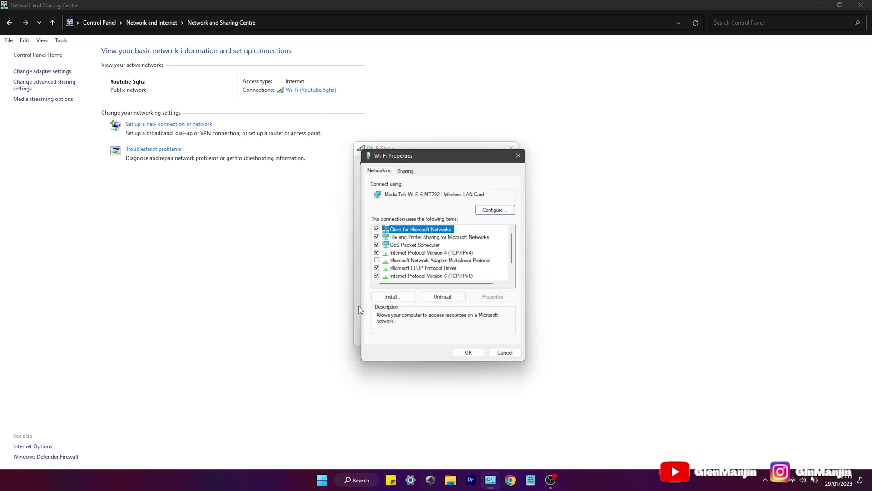
left_click(410, 254)
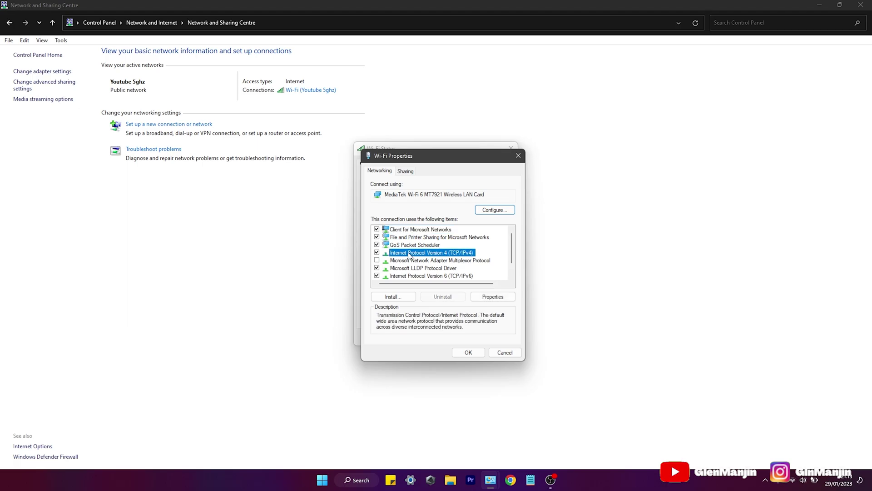
double_click(410, 253)
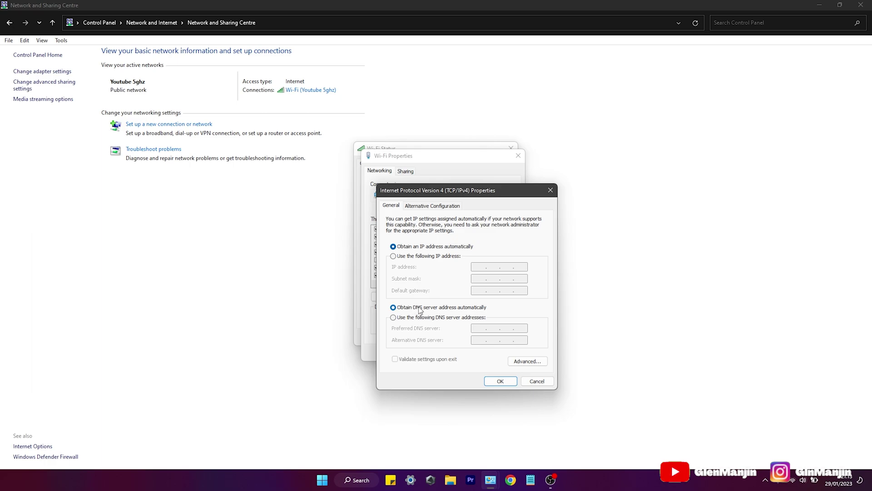
- Set the preferred DNS server to 8.8.8.8 and the alternative to 8.8.4.4, then save and close the Wi-Fi dialogs
left_click(393, 318)
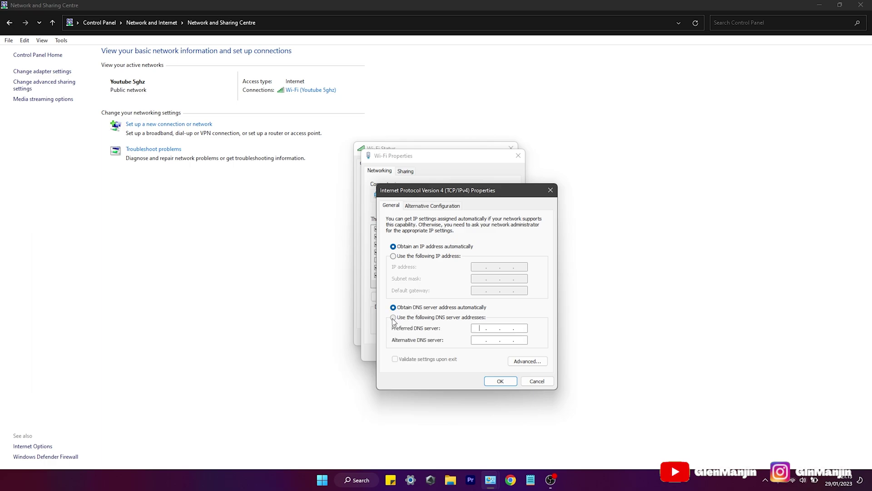
left_click(481, 332)
type("8.8.8.8")
left_click(506, 340)
type("8 . 8 .")
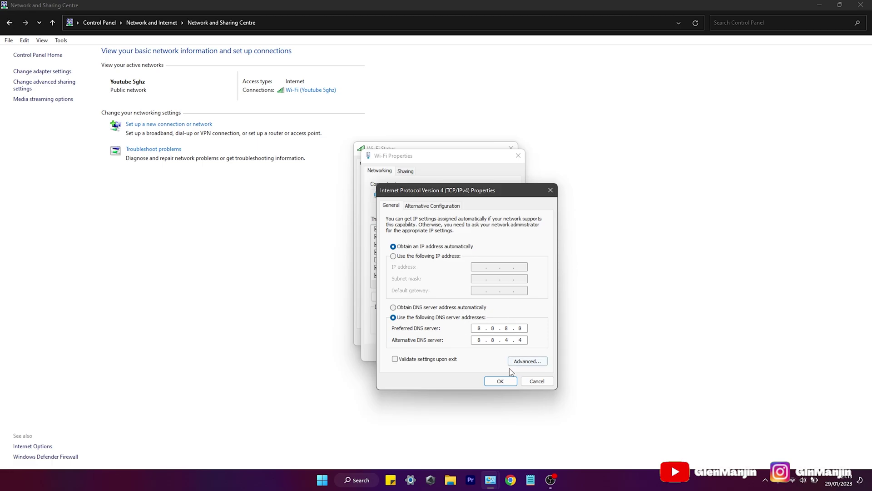
left_click(500, 381)
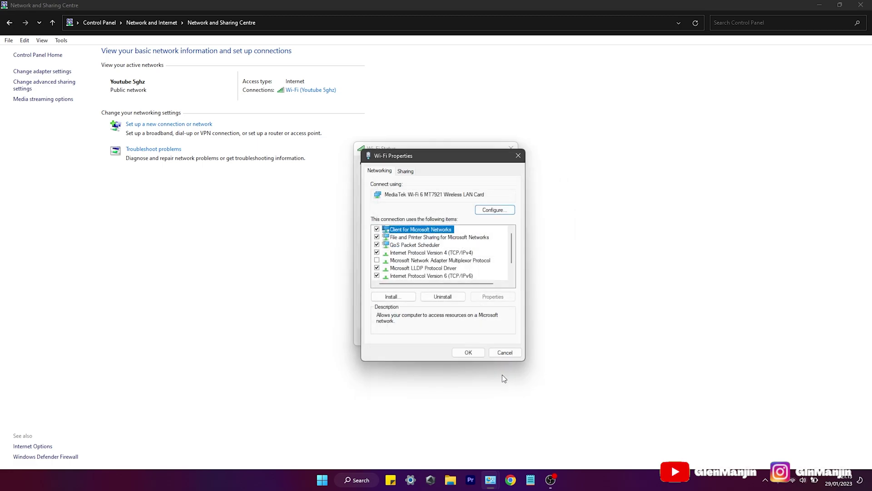
left_click(469, 352)
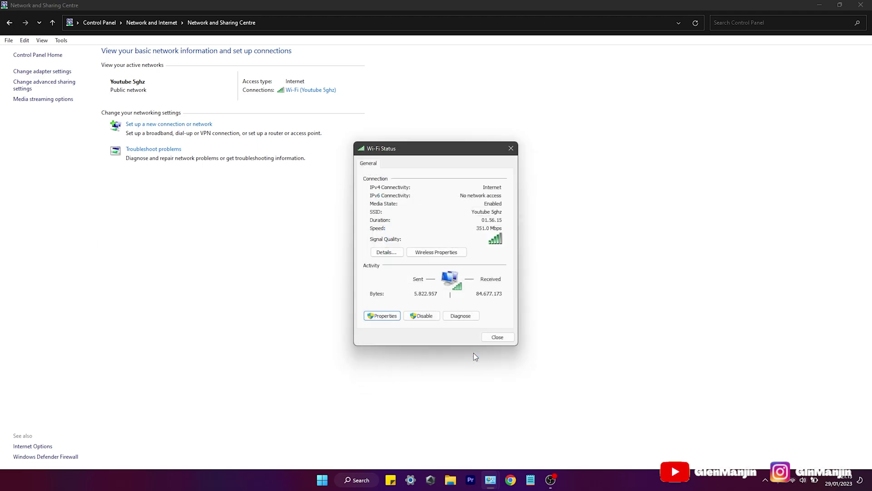
left_click(496, 337)
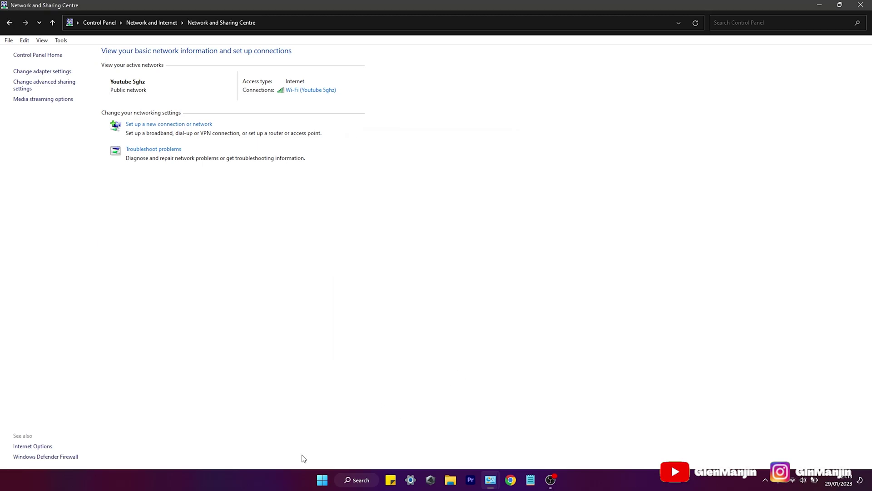
left_click(322, 479)
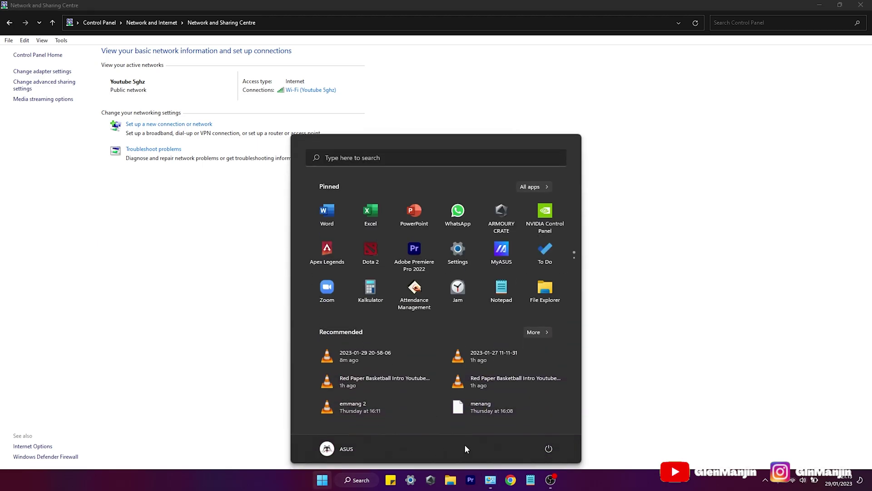
left_click(548, 450)
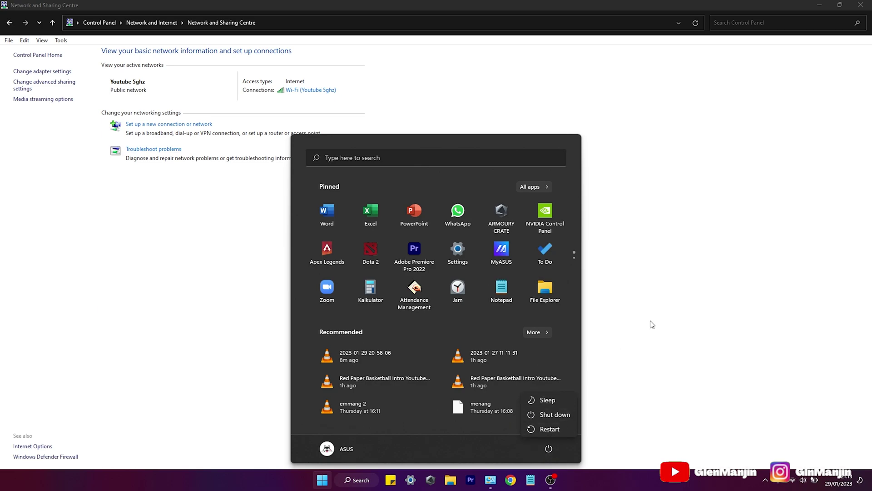
key("Escape")
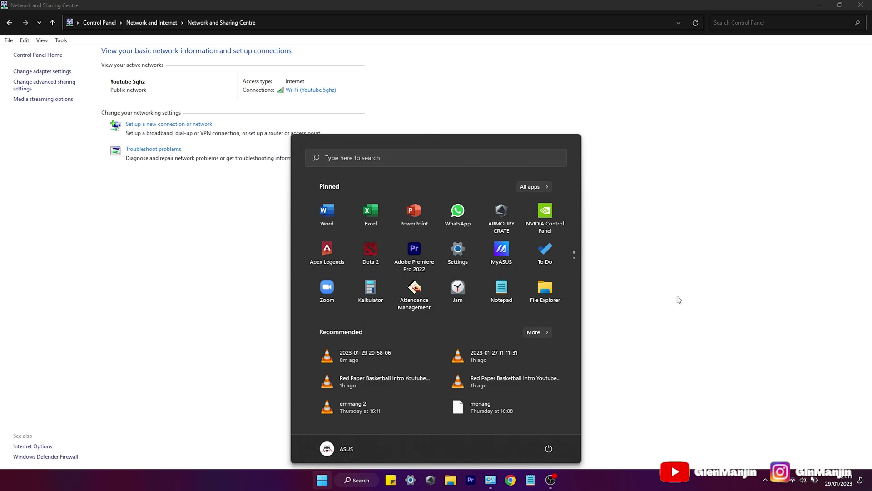
left_click(255, 167)
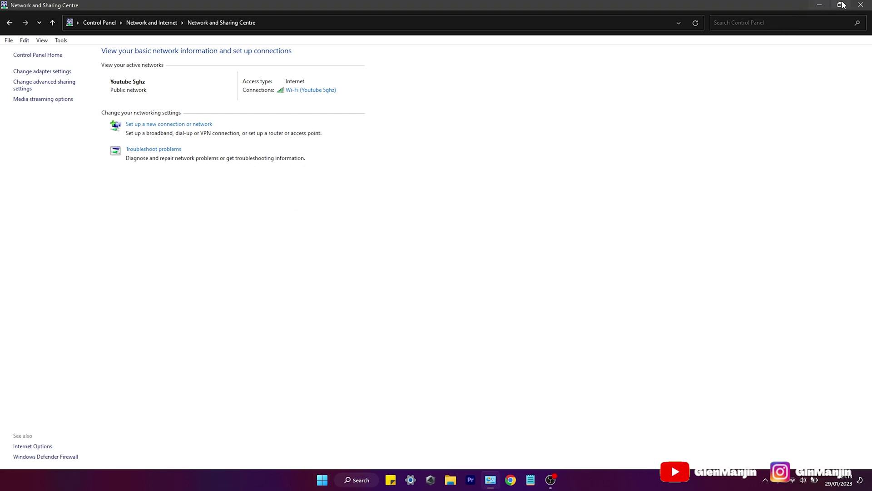
- Close Network and Sharing Centre, then open Device Manager and expand the Network adapters category
left_click(861, 5)
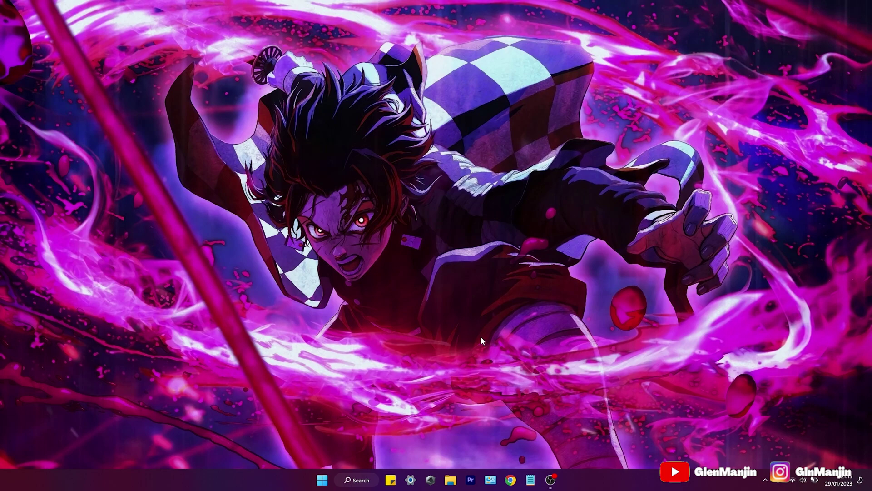
right_click(321, 484)
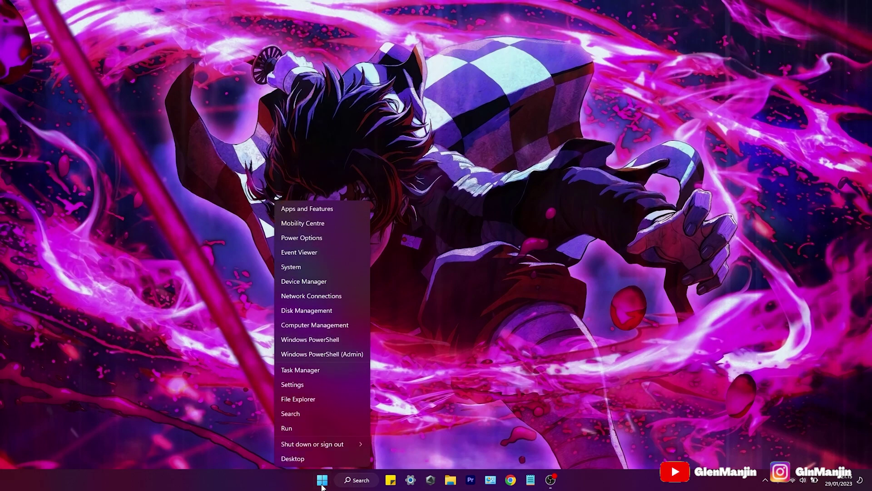
left_click(317, 283)
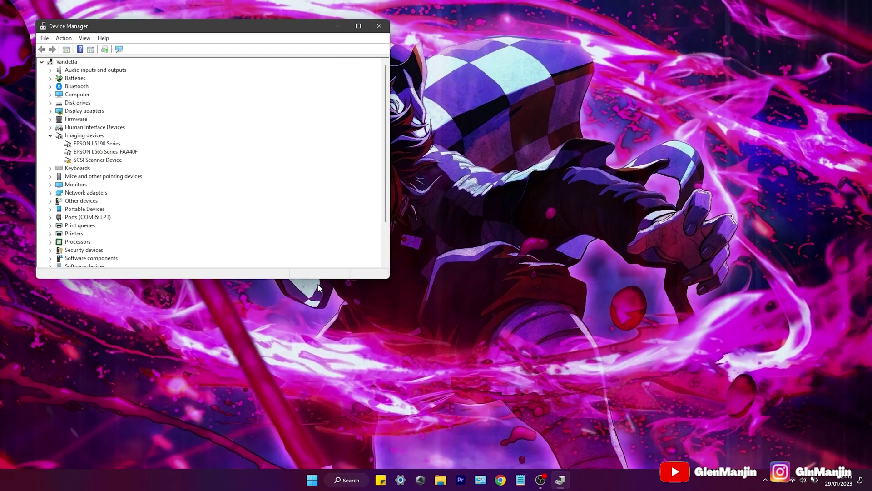
left_click_drag(240, 30, 439, 25)
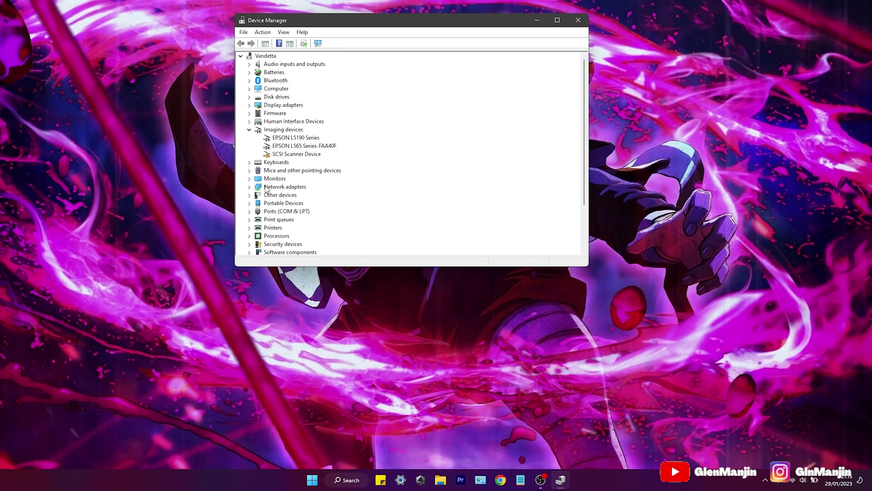
left_click(249, 187)
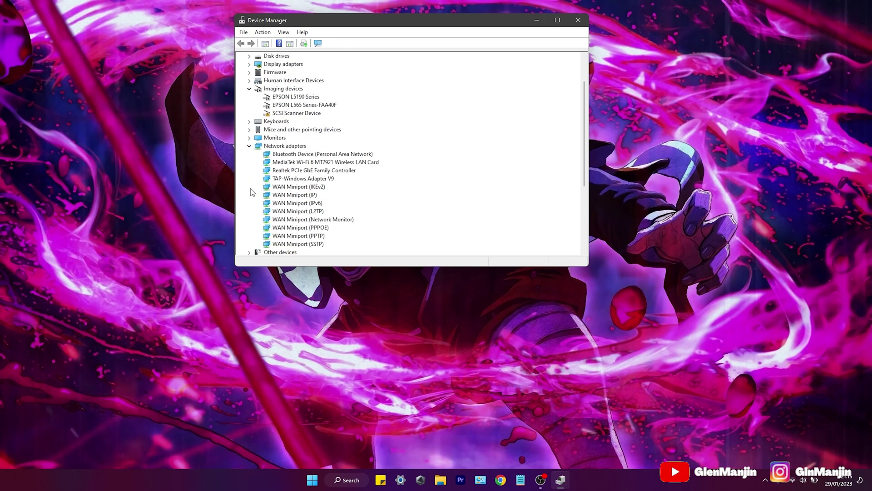
- In the advanced properties of the MediaTek Wi-Fi 6 MT7921 adapter, set 802.11ax/ac/n to "1. 802.11ax"
left_click(280, 164)
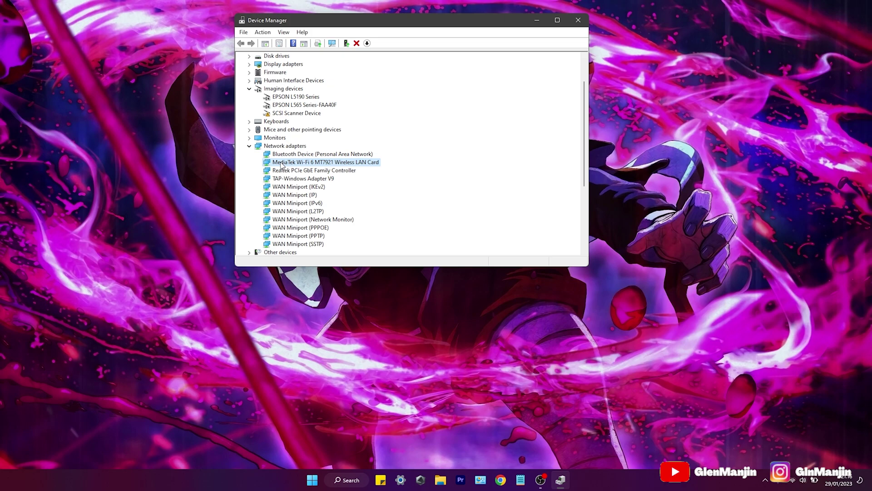
double_click(281, 164)
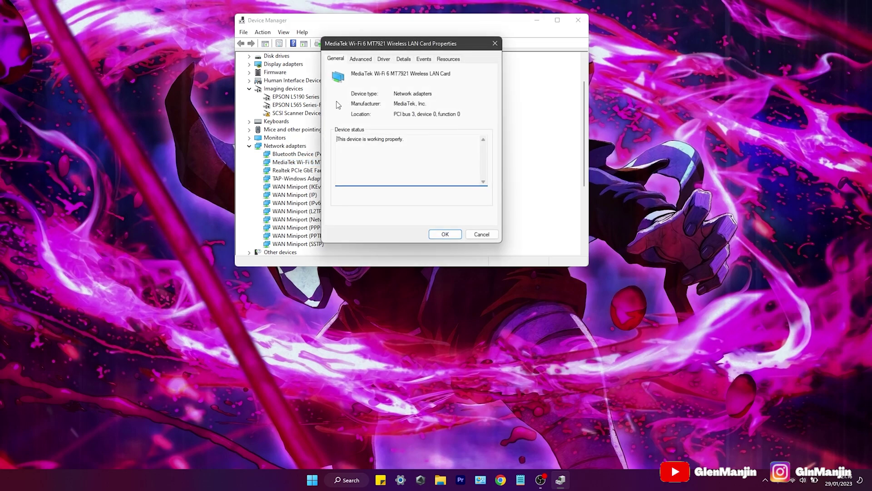
left_click(361, 61)
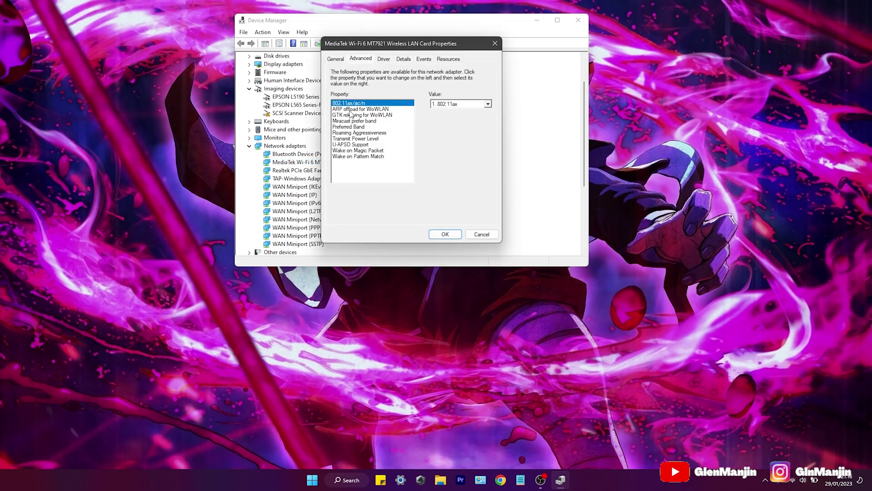
left_click(488, 104)
left_click(480, 111)
left_click(488, 105)
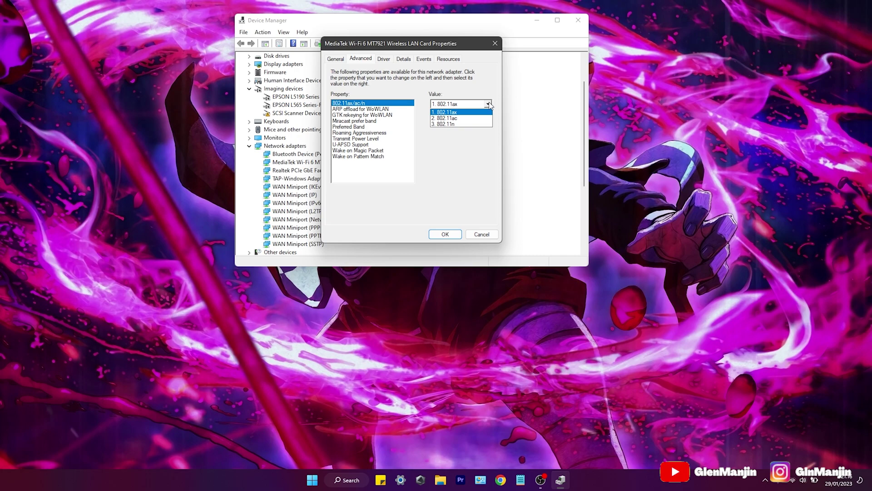
left_click(467, 111)
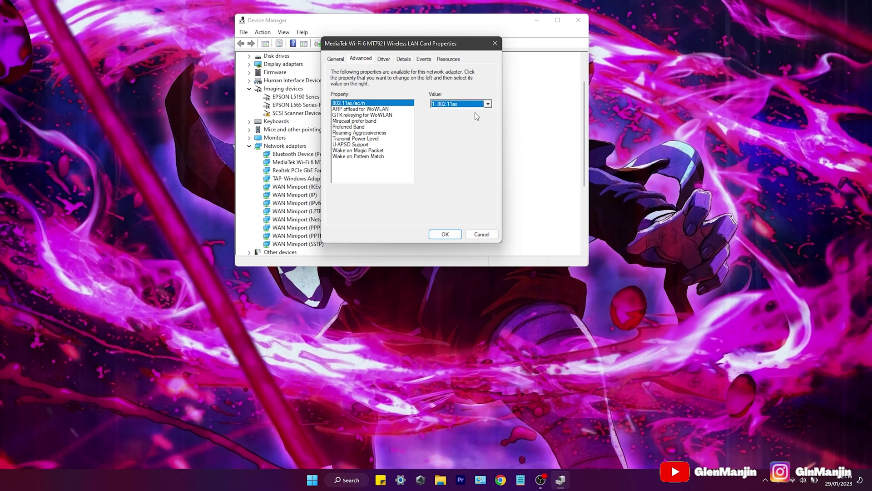
- Choose the value of the adapter's Transmit Power Level property, save the adapter settings and close Device Manager
left_click(381, 139)
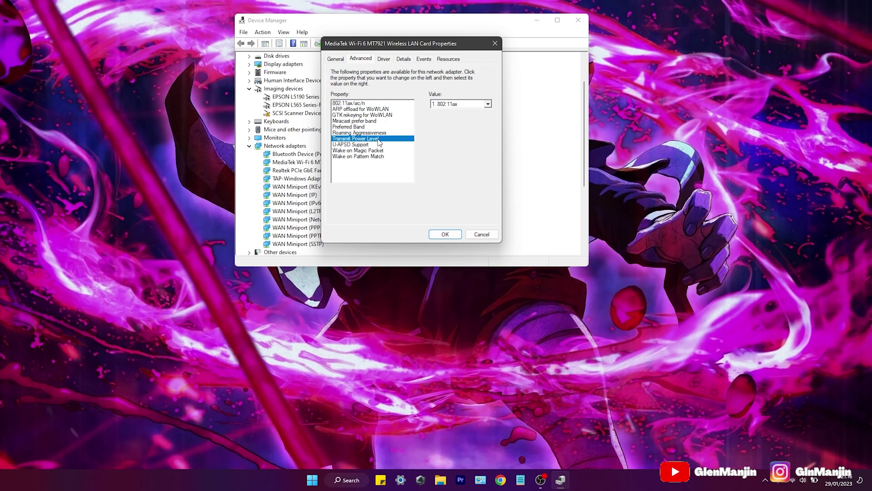
left_click(488, 105)
left_click(481, 113)
left_click(488, 105)
left_click(472, 112)
left_click(445, 234)
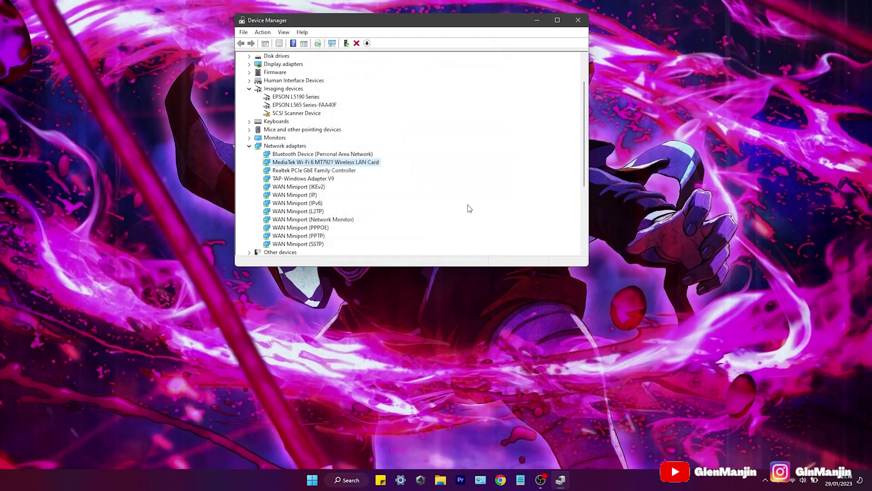
left_click(578, 20)
left_click(322, 479)
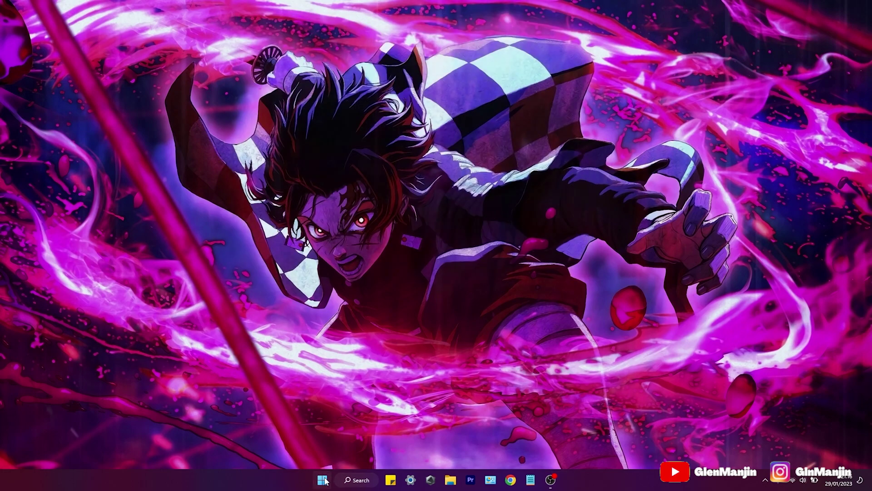
left_click(551, 448)
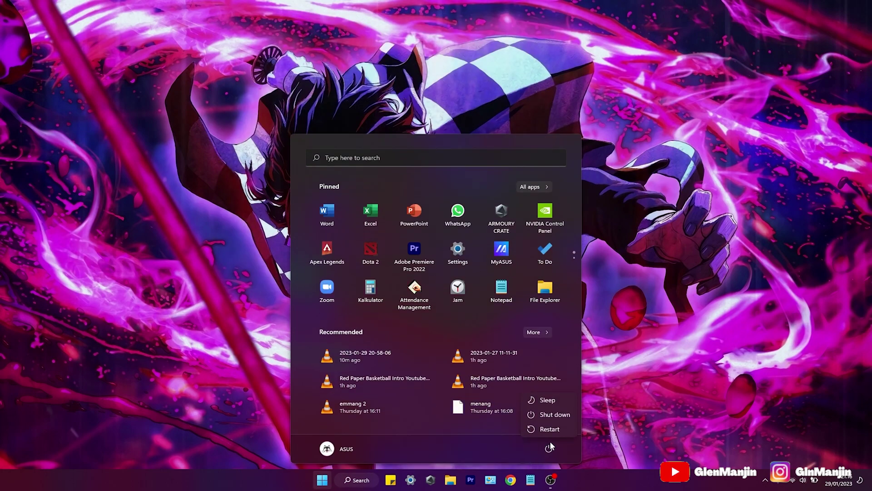
left_click(647, 370)
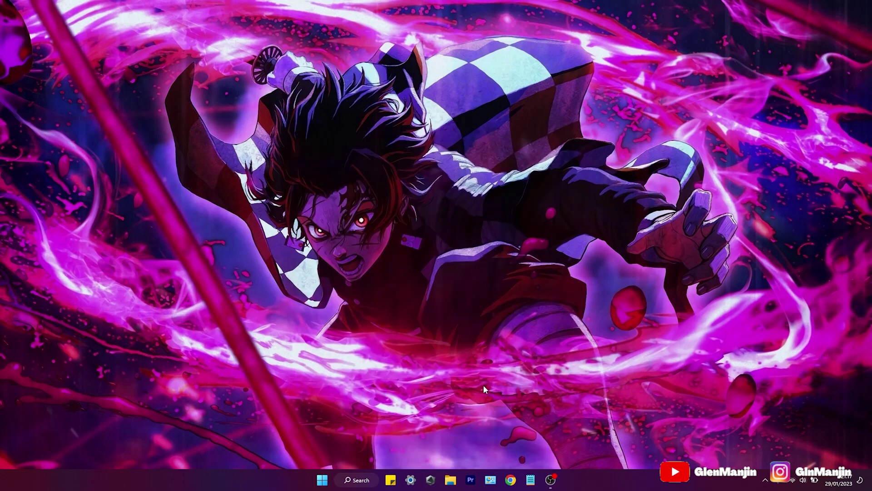
- Search for the Run app and use it to launch the Local Group Policy Editor with gpedit.msc
left_click(361, 480)
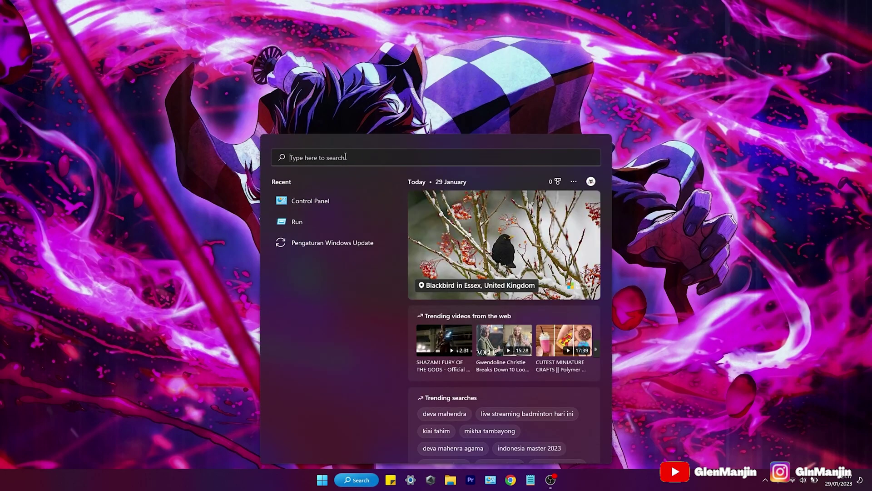
type("run")
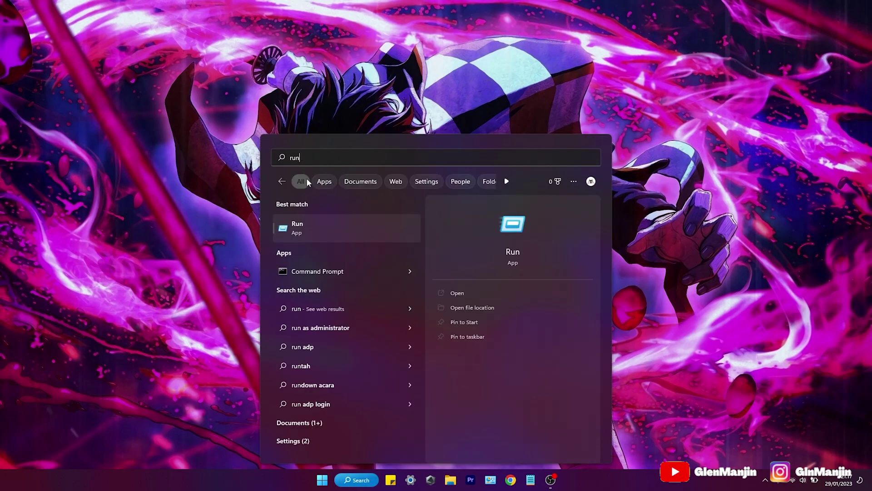
left_click(295, 227)
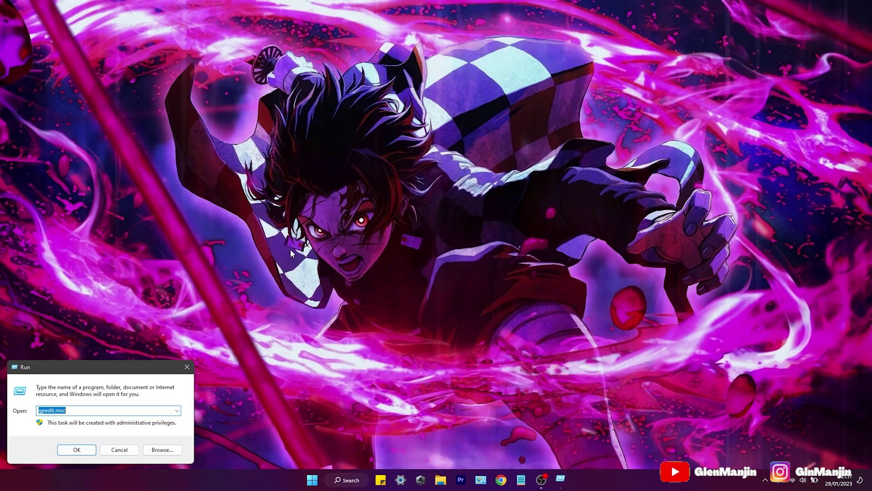
left_click(104, 411)
double_click(77, 412)
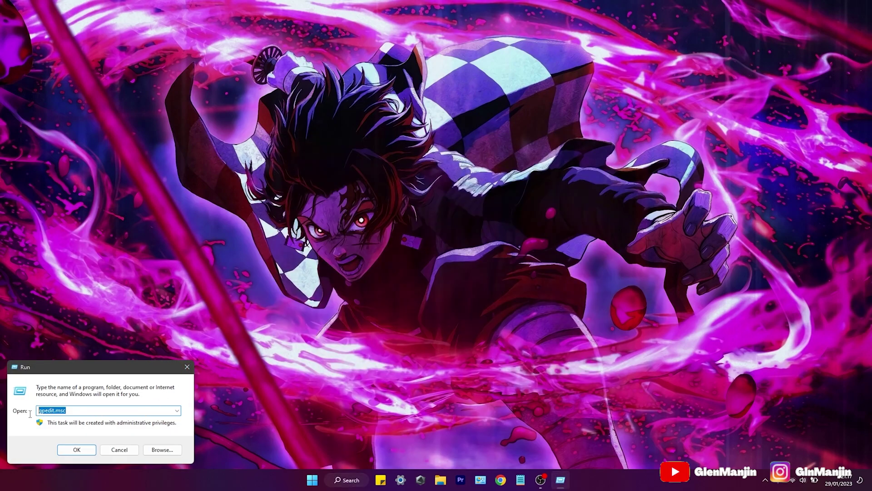
left_click(88, 411)
left_click(75, 450)
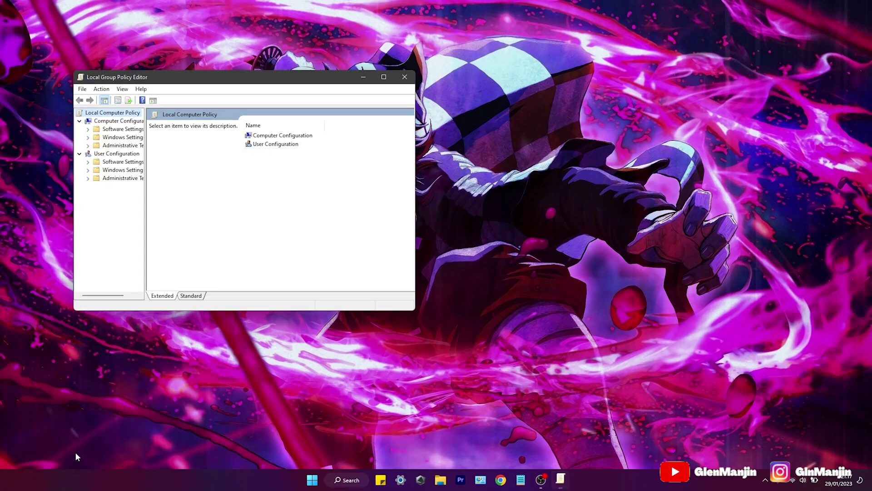
- Open the QoS Packet Scheduler folder under Computer Configuration, Administrative Templates, Network, widening the tree and the window for readability
left_click_drag(144, 216, 207, 221)
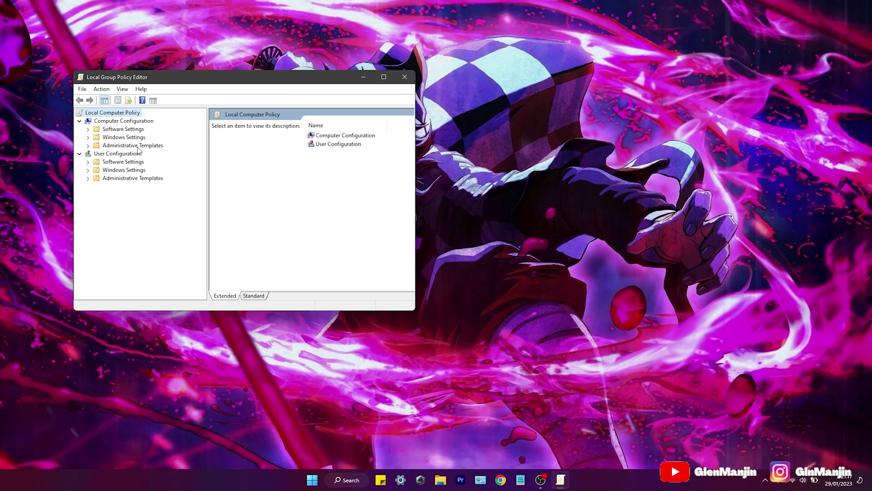
left_click(136, 146)
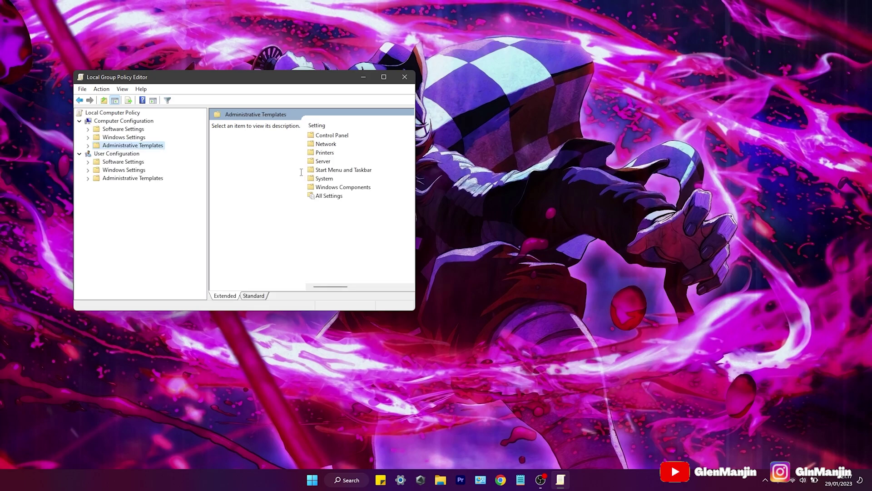
double_click(330, 145)
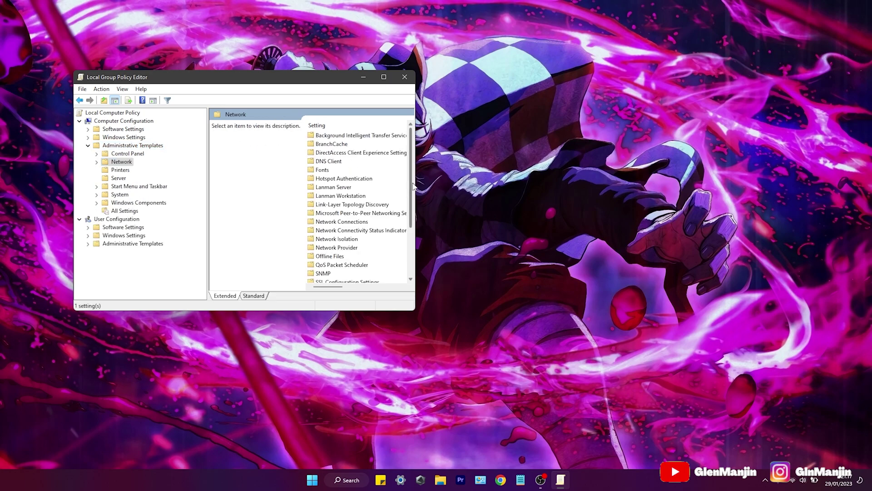
left_click_drag(421, 187, 468, 188)
scroll(363, 229, "down", 2)
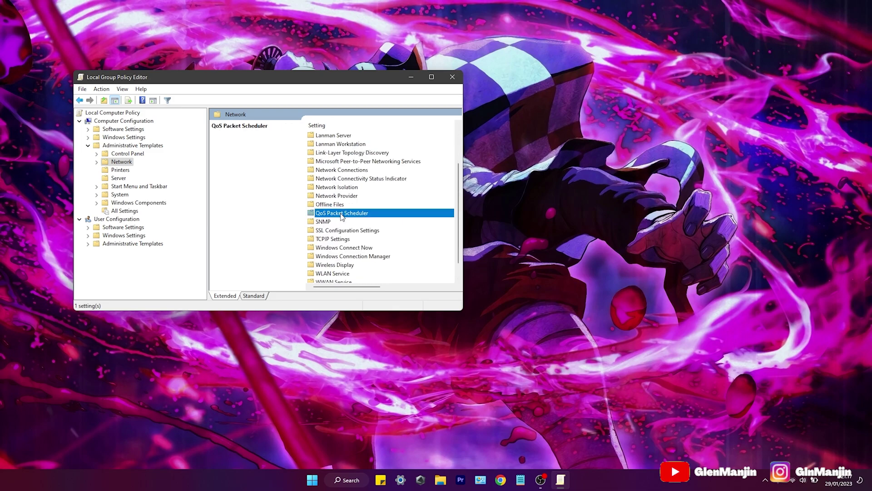
double_click(342, 214)
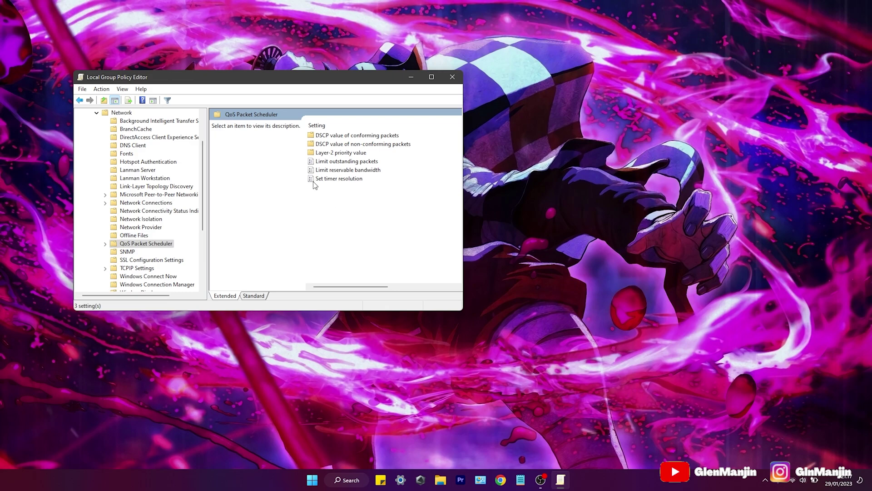
- Set the Limit reservable bandwidth policy to Enabled with a bandwidth limit of 0 %, save it and close the policy editor
double_click(338, 171)
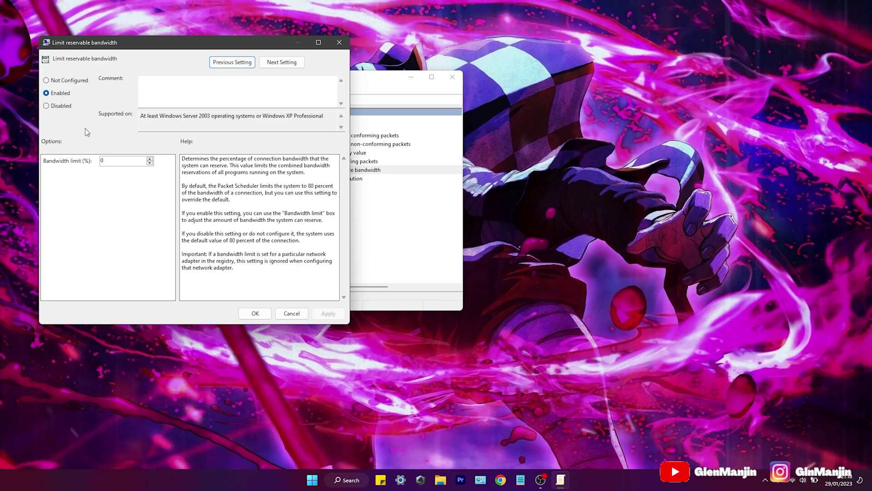
double_click(94, 160)
left_click(46, 106)
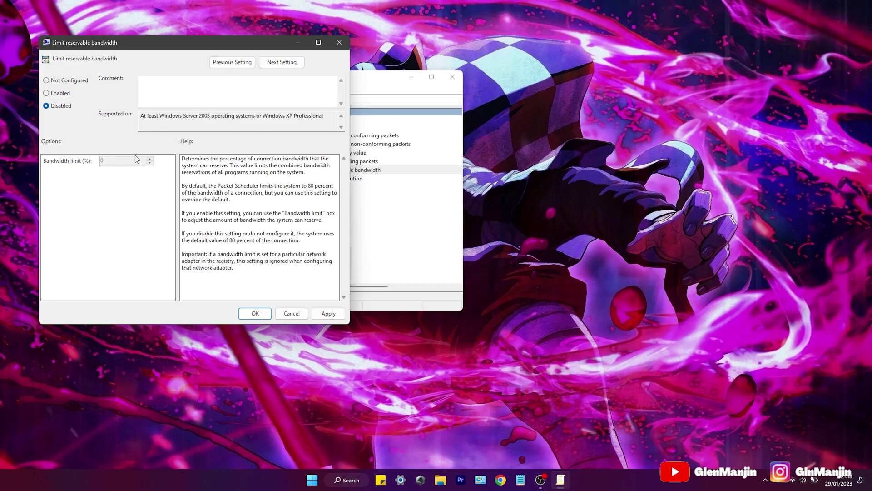
left_click(47, 93)
double_click(102, 160)
left_click(323, 318)
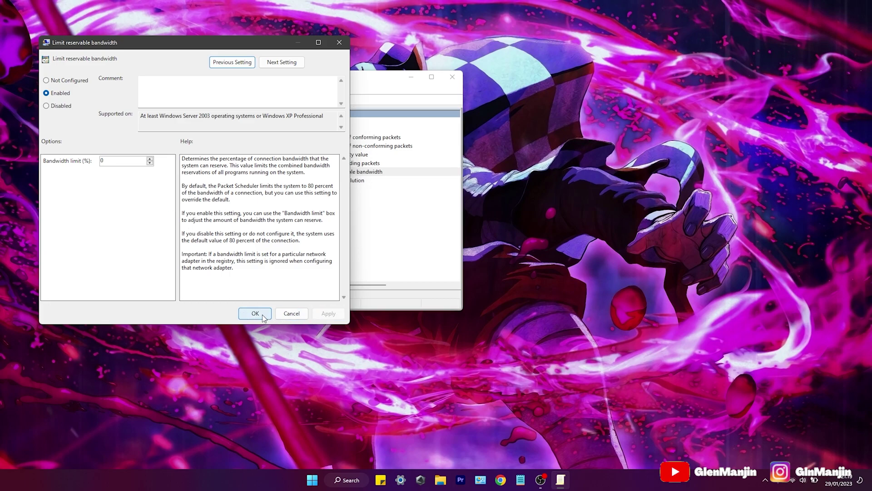
left_click(255, 313)
left_click(443, 86)
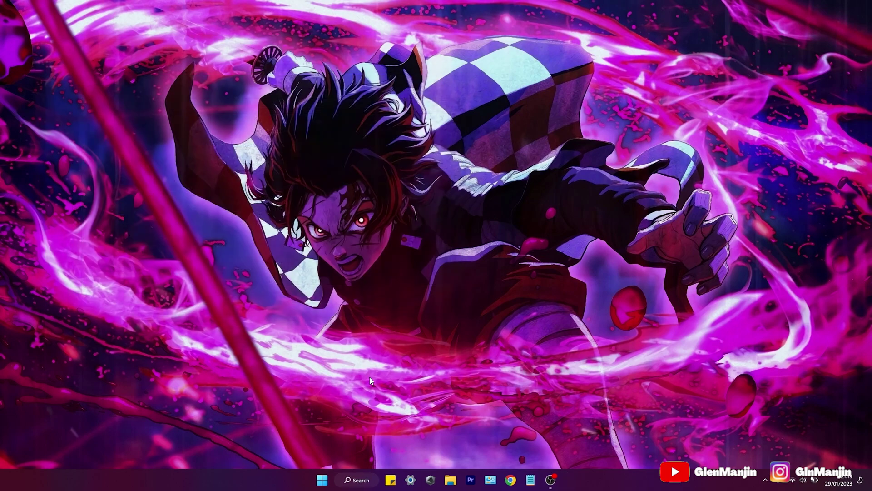
left_click(323, 480)
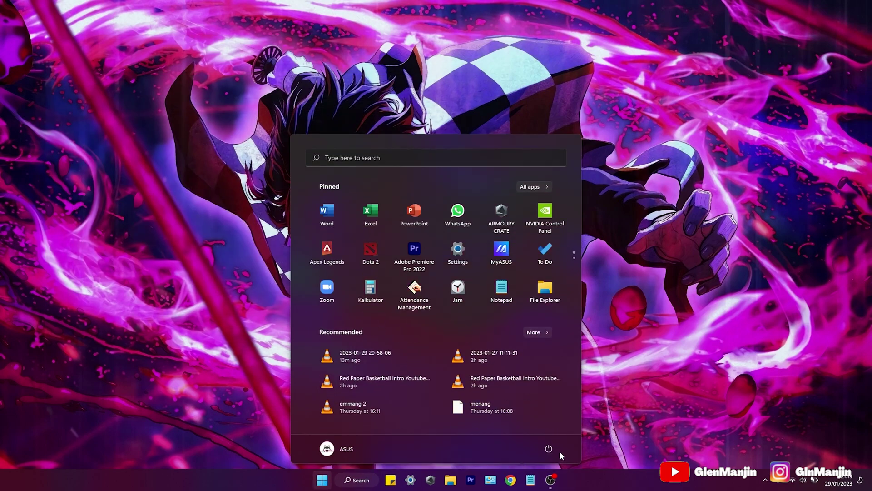
left_click(550, 449)
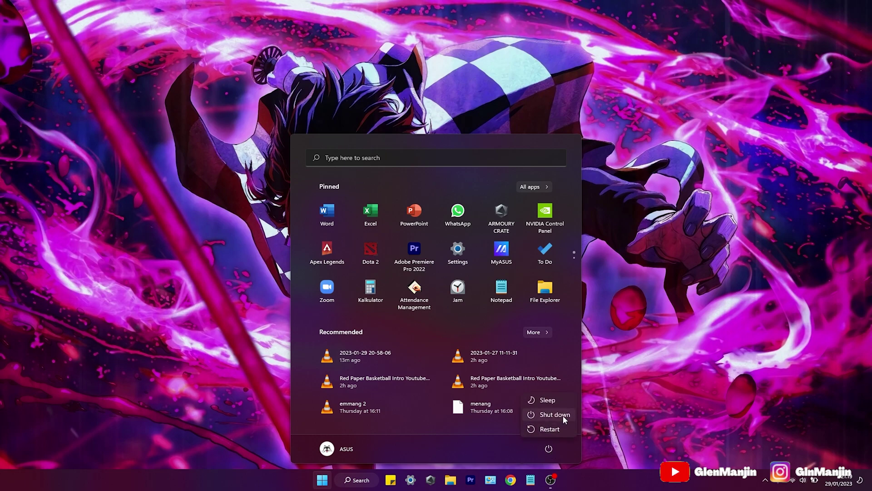
key("Escape")
left_click(621, 230)
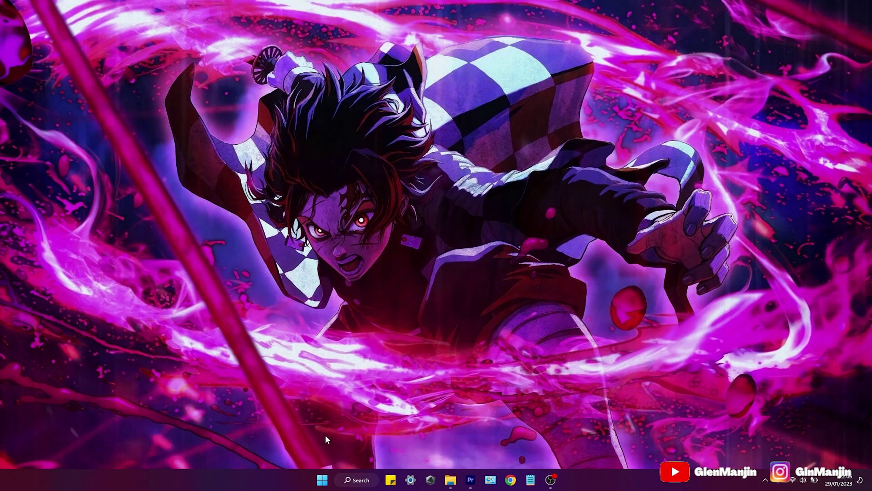
- Search for "windows update" and open the Windows Update settings
left_click(322, 479)
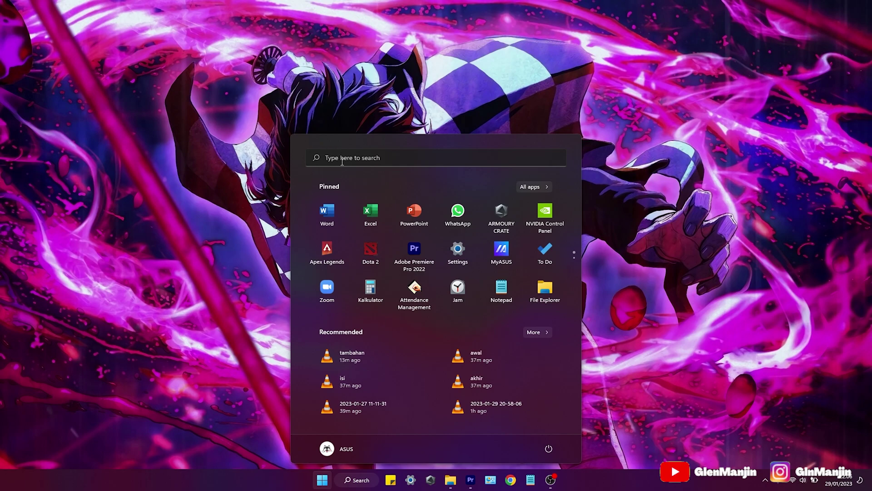
left_click(342, 159)
type("win")
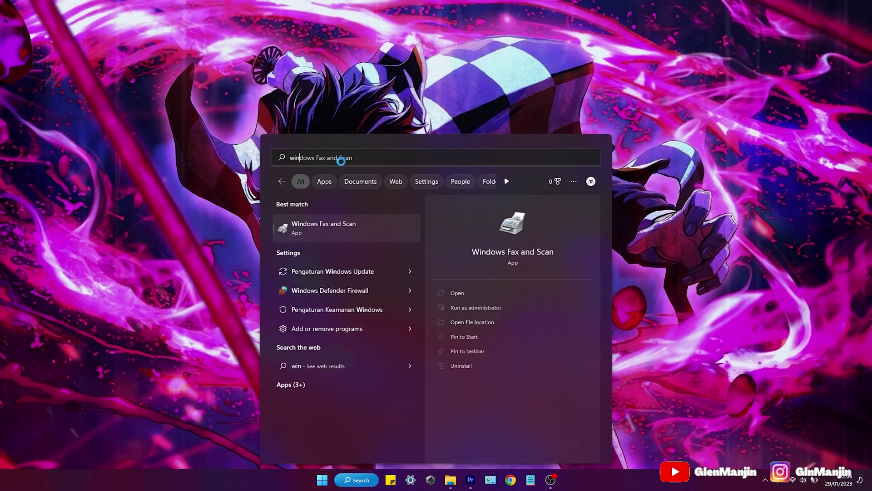
type("dows update")
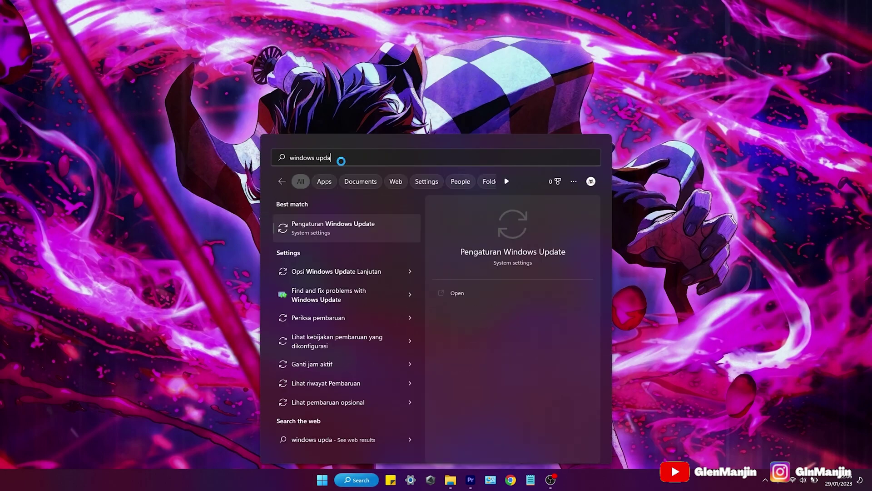
left_click(330, 232)
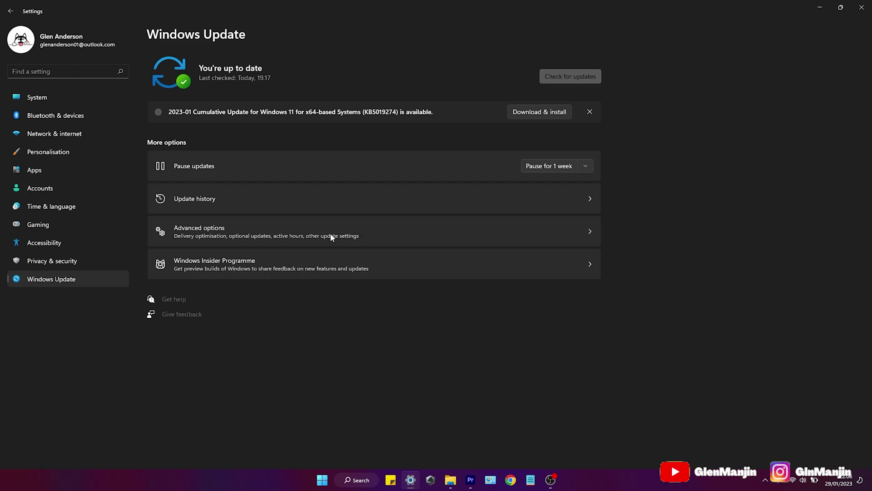
- Open the advanced options of Delivery Optimisation, reached through the advanced options of Windows Update
left_click(218, 231)
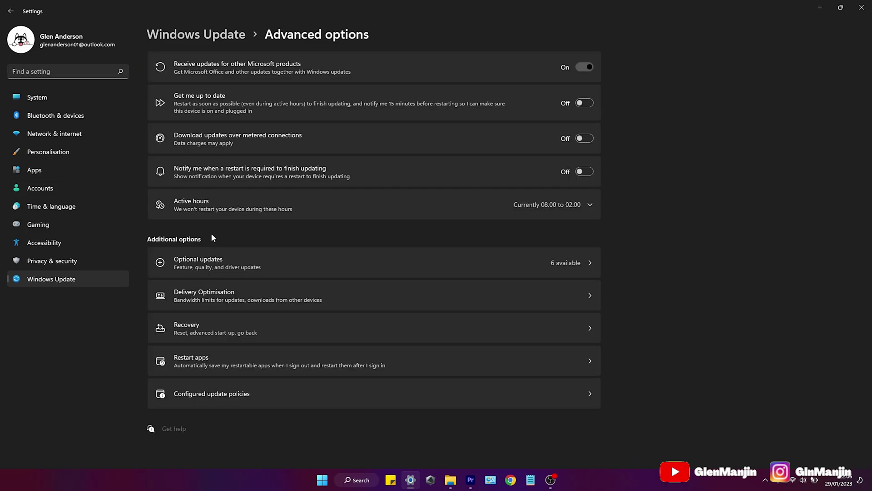
left_click(203, 297)
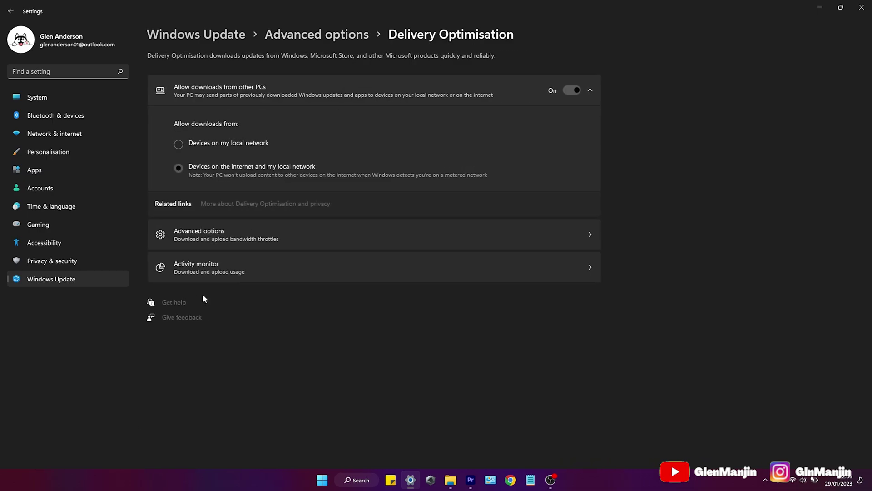
left_click(197, 234)
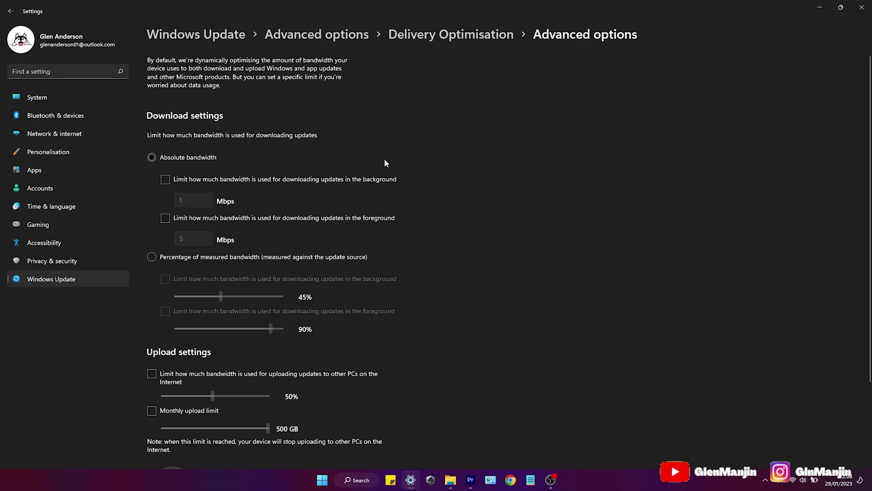
- Enable the absolute bandwidth limits for downloading updates in both the background and the foreground
left_click(170, 178)
left_click(164, 217)
left_click(201, 200)
left_click(188, 239)
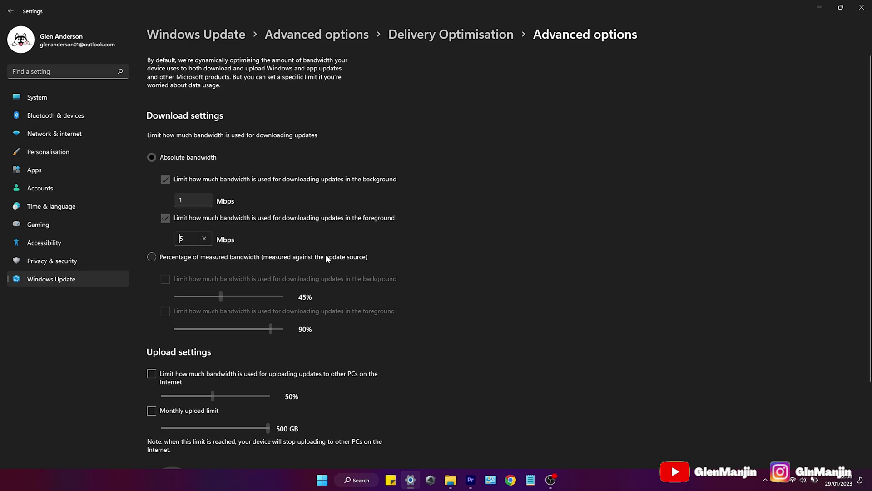
- Turn the bandwidth limit for uploading updates to other PCs on the Internet on and off again
scroll(326, 258, "down", 2)
left_click(152, 311)
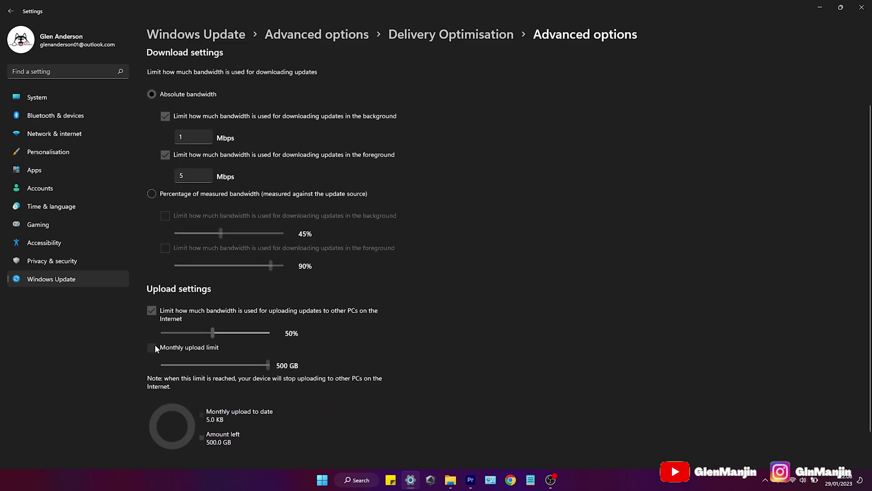
left_click(150, 313)
scroll(236, 279, "up", 2)
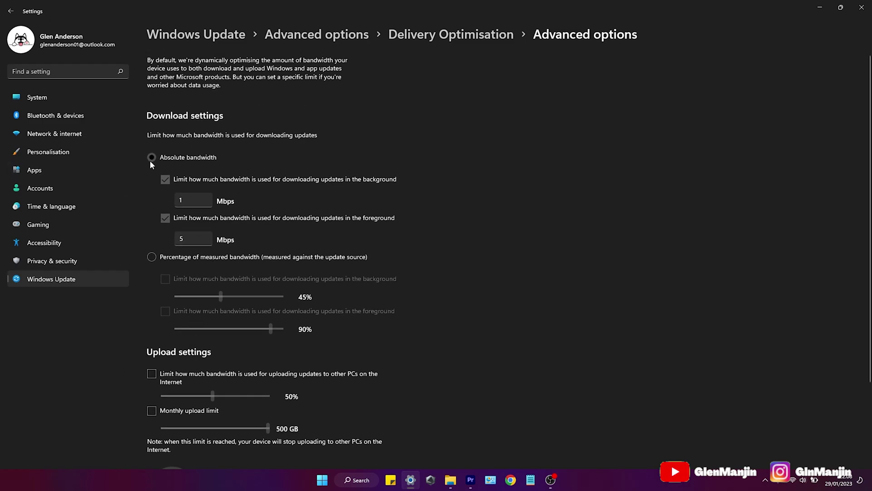
- Turn off the background and foreground download bandwidth limits and close Settings
left_click(166, 181)
left_click(166, 219)
left_click(861, 7)
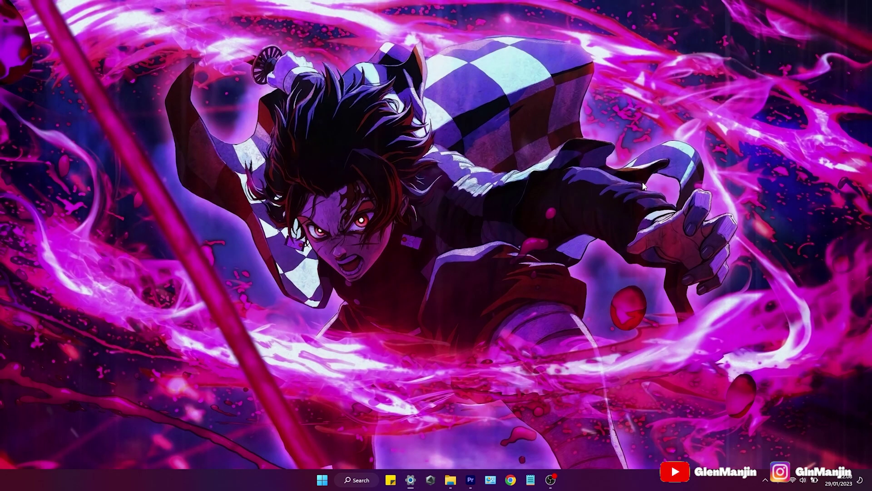
left_click(322, 480)
left_click(549, 448)
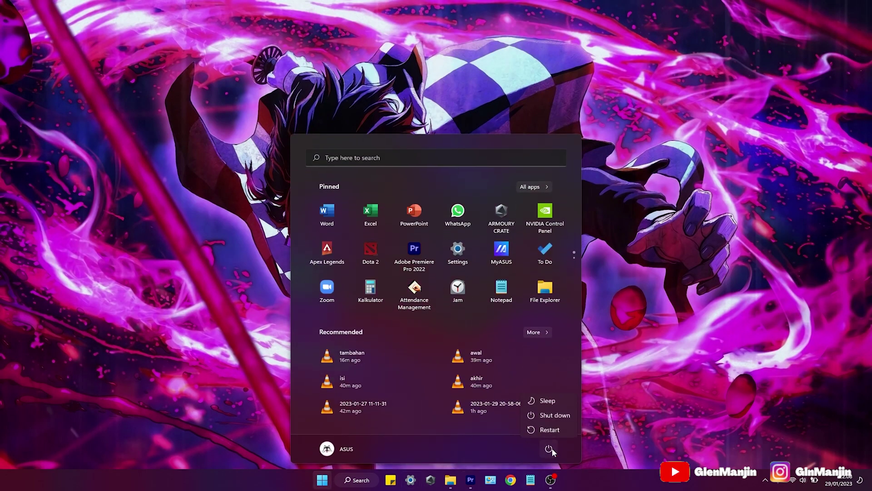
key("Escape")
left_click(603, 421)
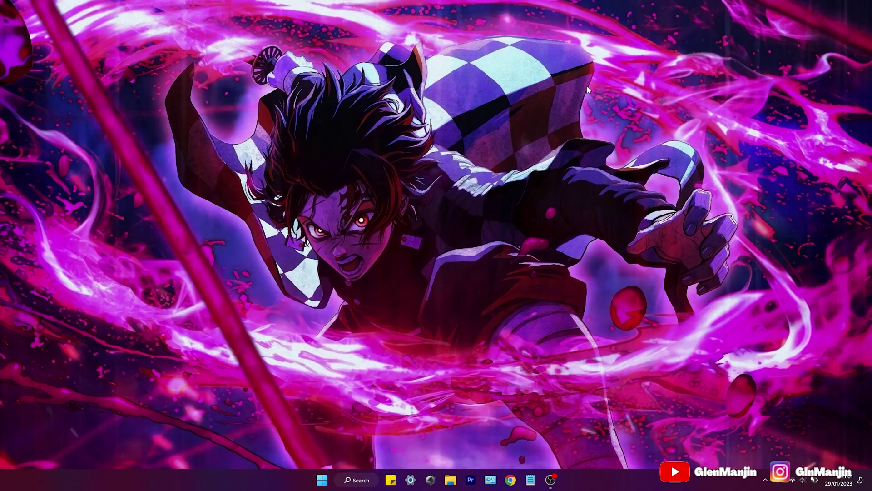